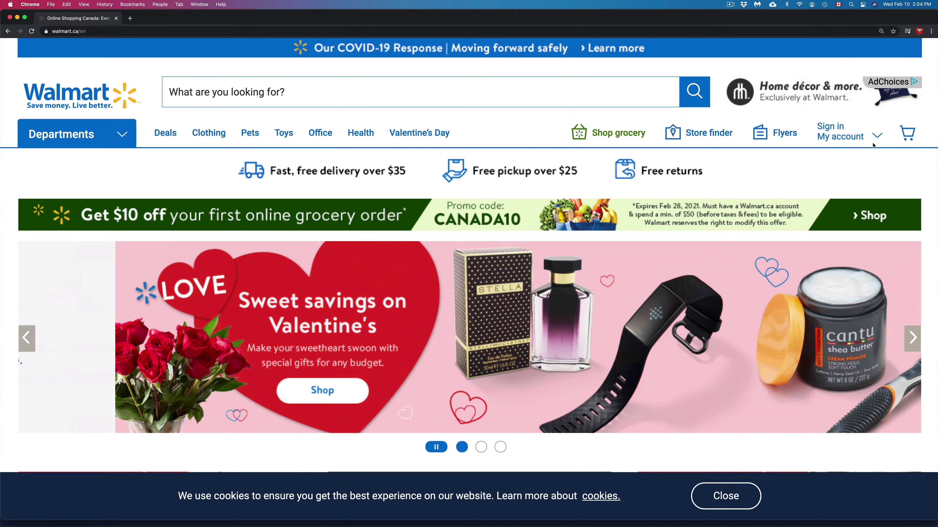
# Step: Open the Create an account form from My account's Join now option
pyautogui.click(877, 136)
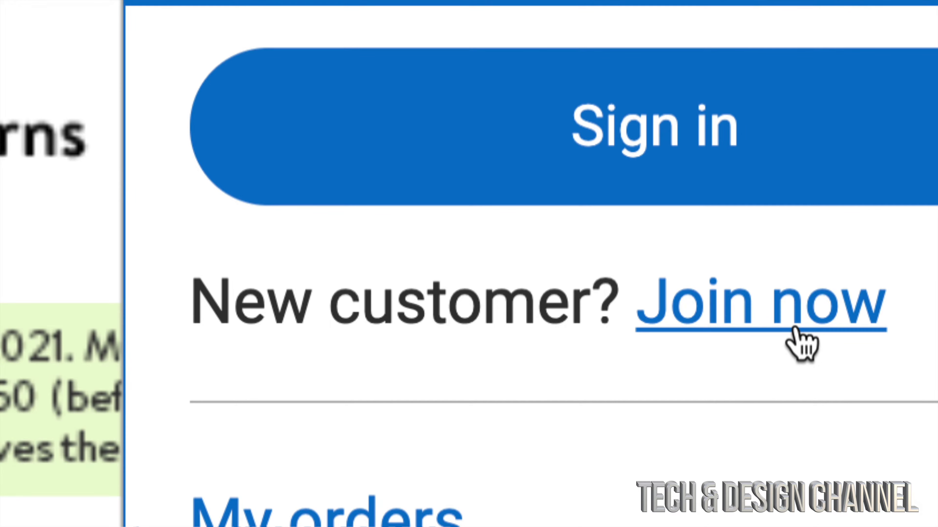
pyautogui.click(795, 328)
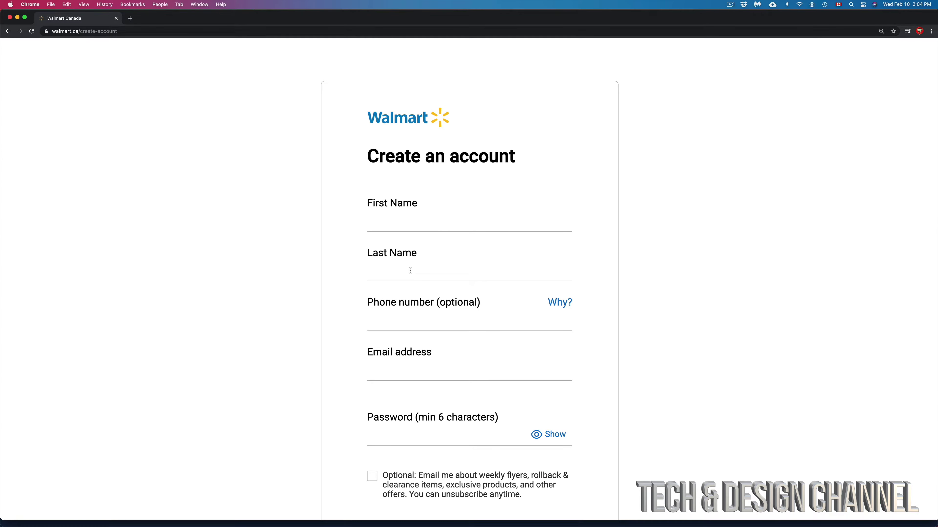
pyautogui.scroll(-1, 411, 273)
pyautogui.scroll(-3, 411, 273)
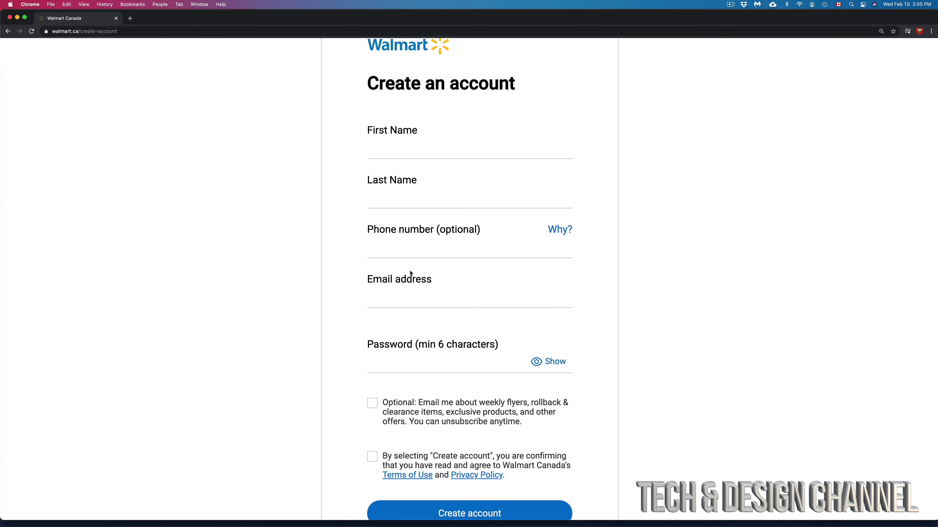
pyautogui.scroll(-2, 411, 273)
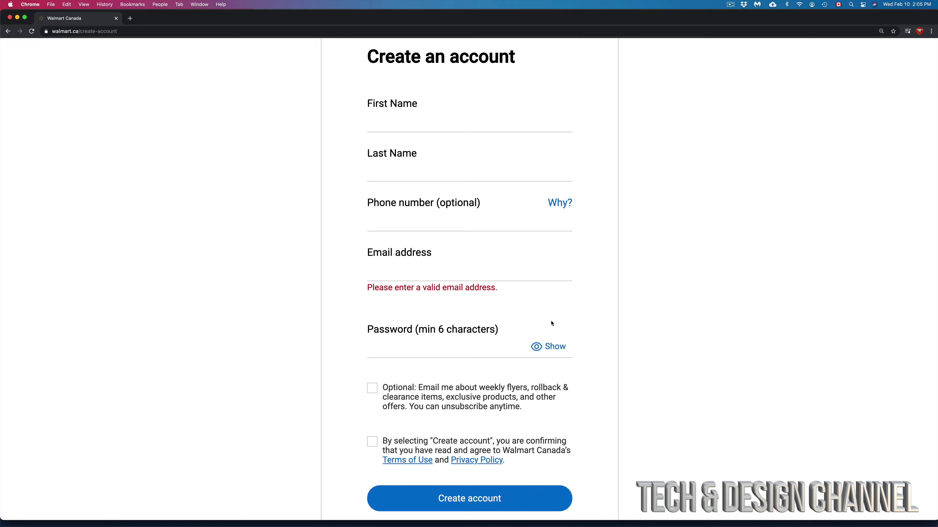
pyautogui.scroll(-2, 550, 323)
pyautogui.scroll(-1, 552, 324)
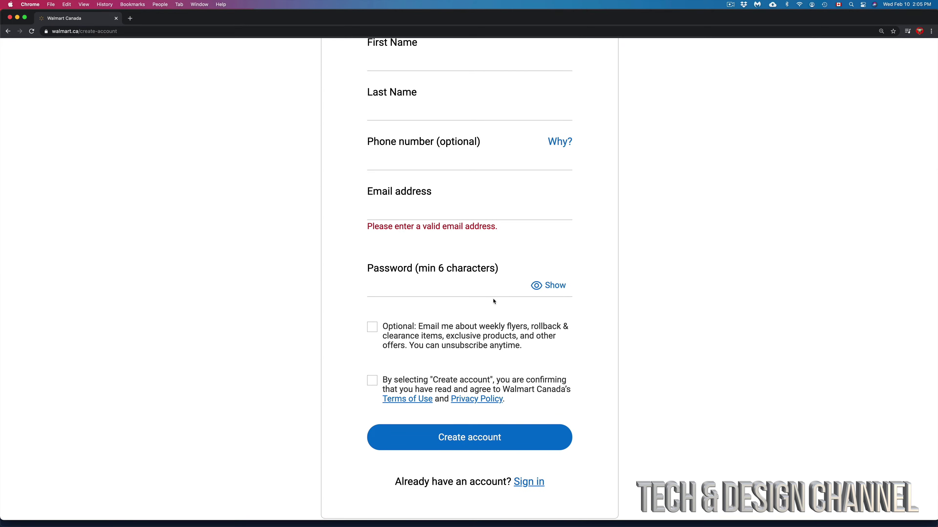
pyautogui.scroll(-2, 494, 302)
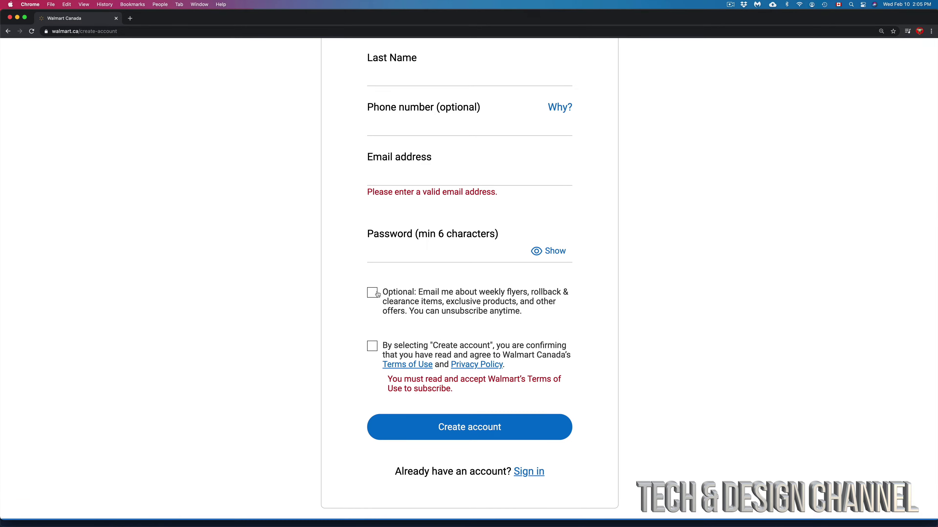
# Step: Leave the promotional emails declined and accept the Terms of Use and Privacy Policy
pyautogui.click(373, 293)
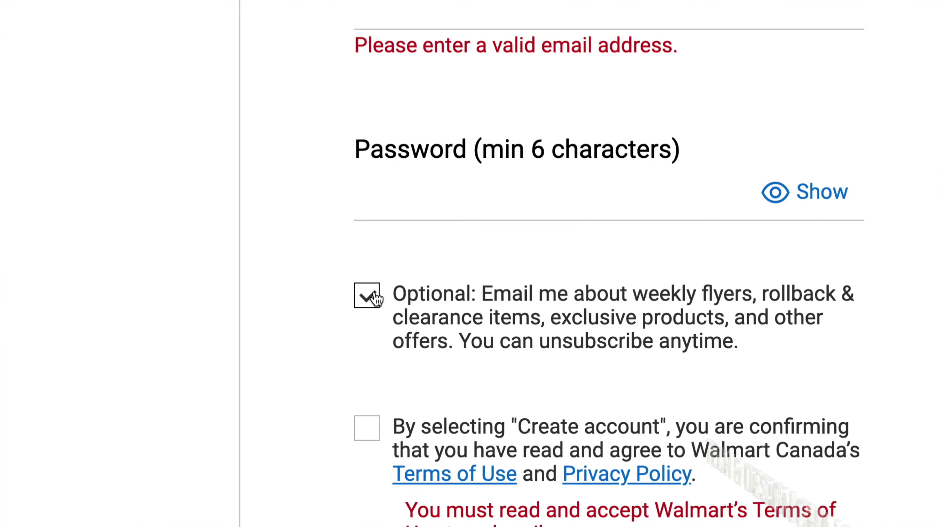
pyautogui.click(374, 297)
pyautogui.scroll(-3, 599, 364)
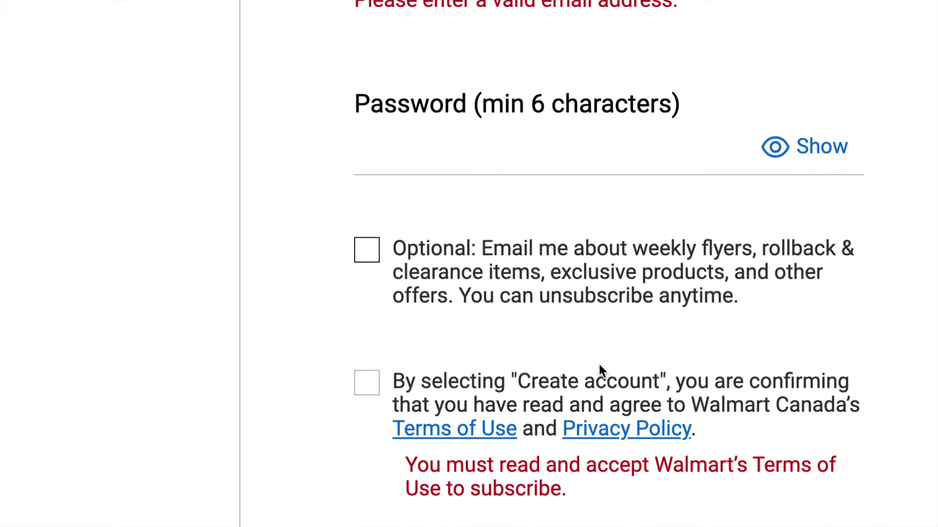
pyautogui.click(364, 366)
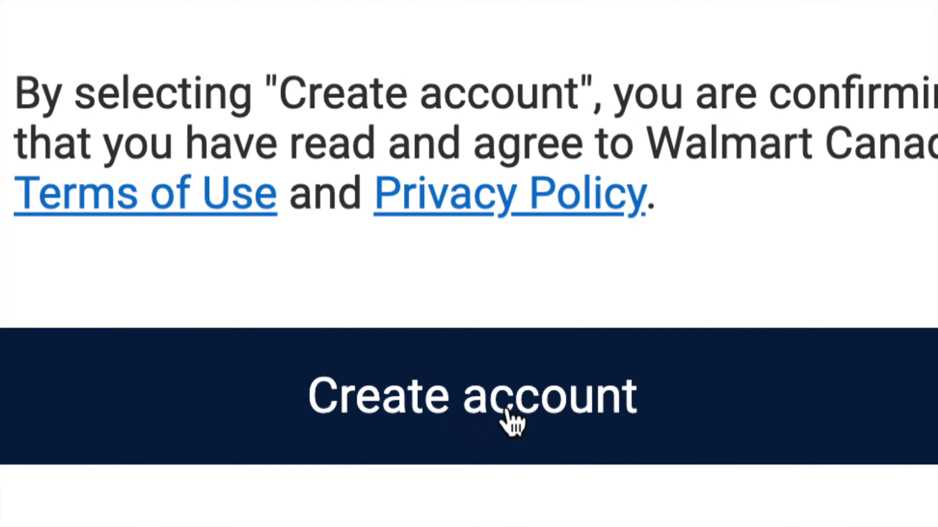
# Step: Submit the new account form and search for 'car seat'
pyautogui.click(612, 417)
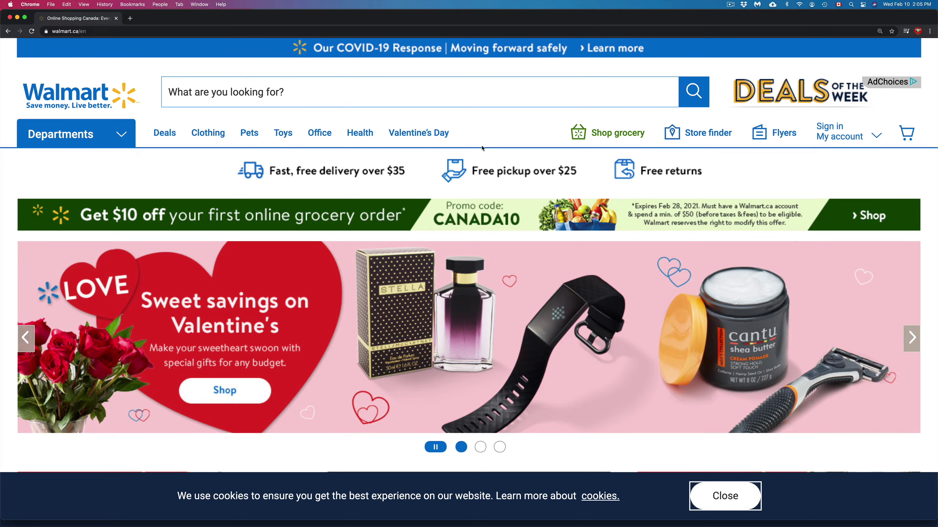
pyautogui.click(346, 93)
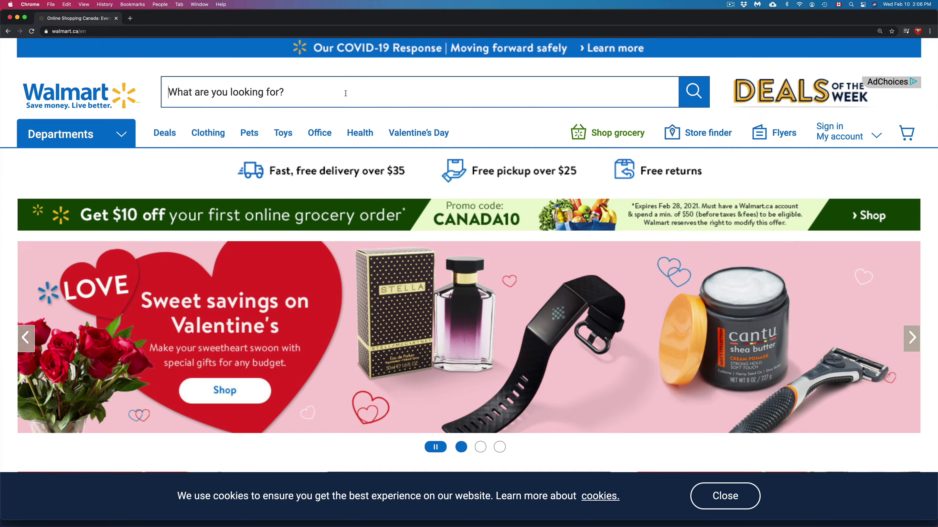
pyautogui.write('car seat')
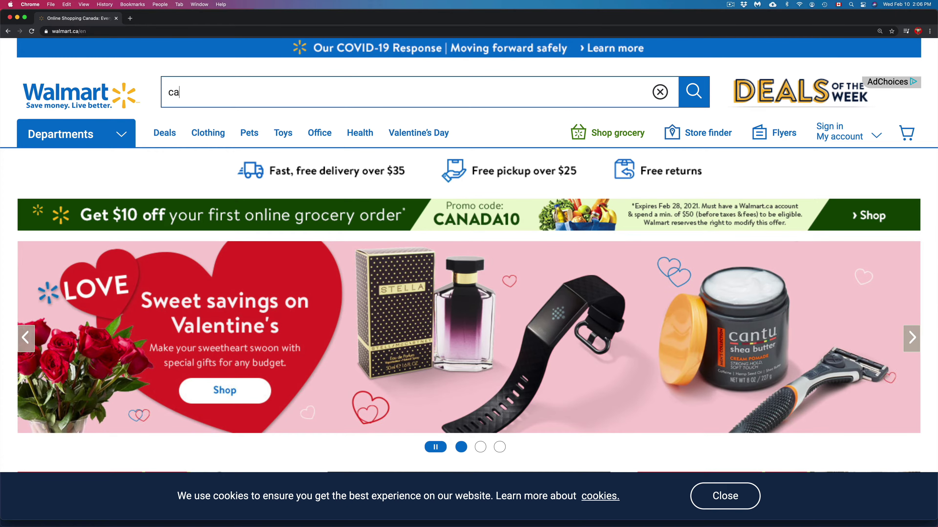
pyautogui.press('Return')
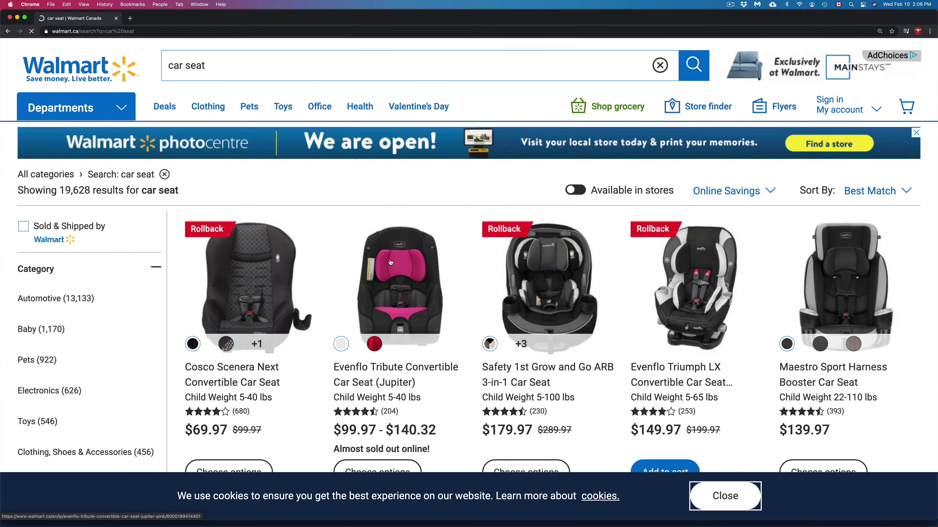
# Step: Open the Evenflo Triumph LX Convertible Car Seat (Charleston) product page at $149.97
pyautogui.scroll(-3, 386, 258)
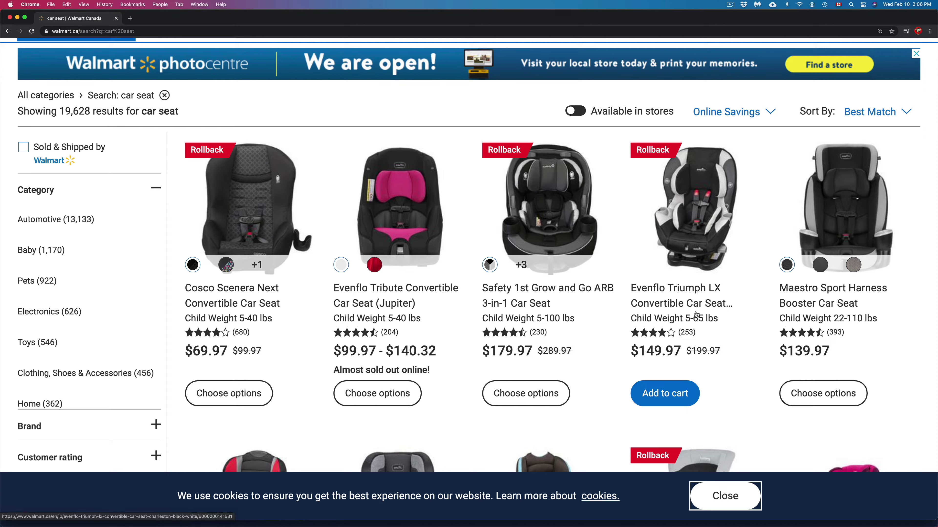
pyautogui.click(692, 214)
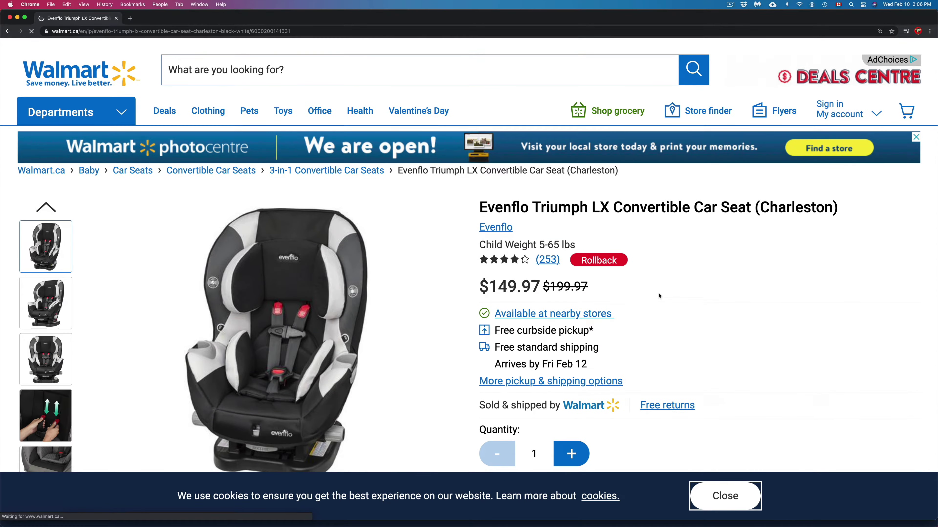
pyautogui.scroll(-5, 660, 292)
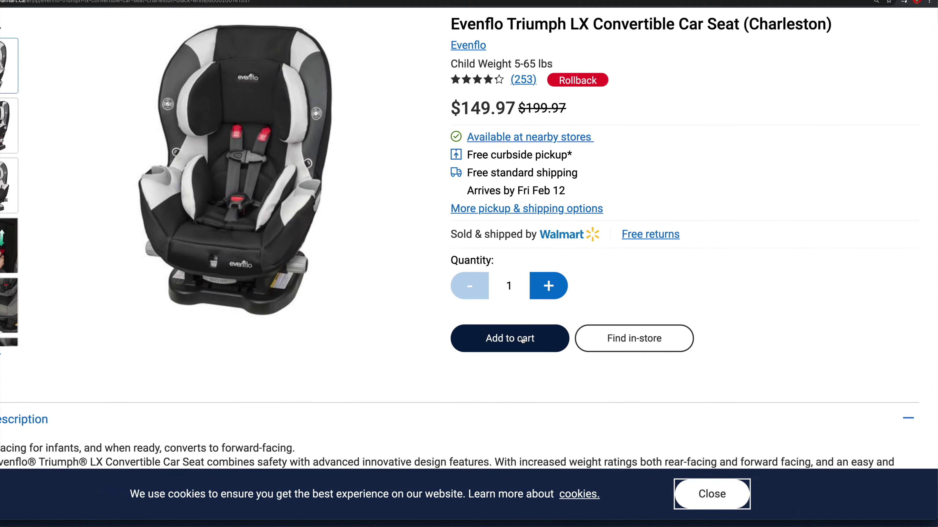
# Step: Add the Evenflo car seat to the cart and go to the full cart page
pyautogui.click(522, 339)
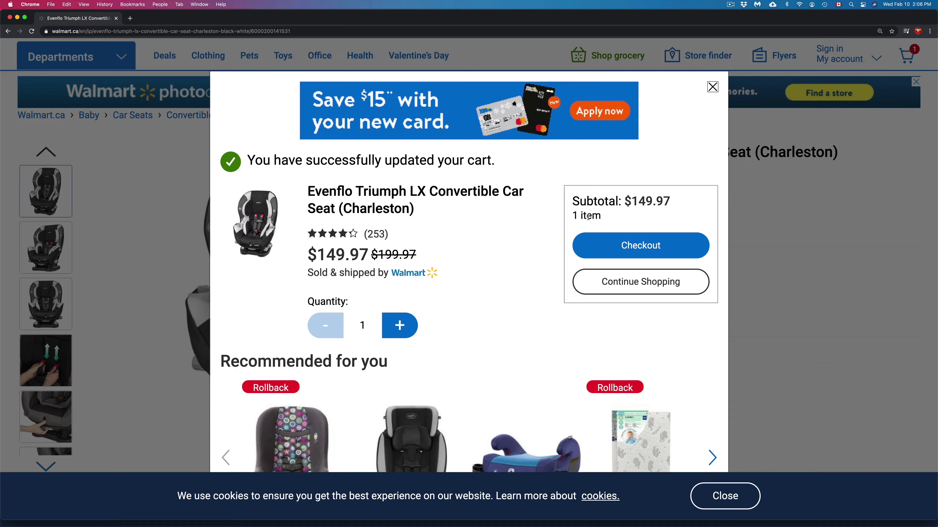
pyautogui.scroll(-2, 538, 273)
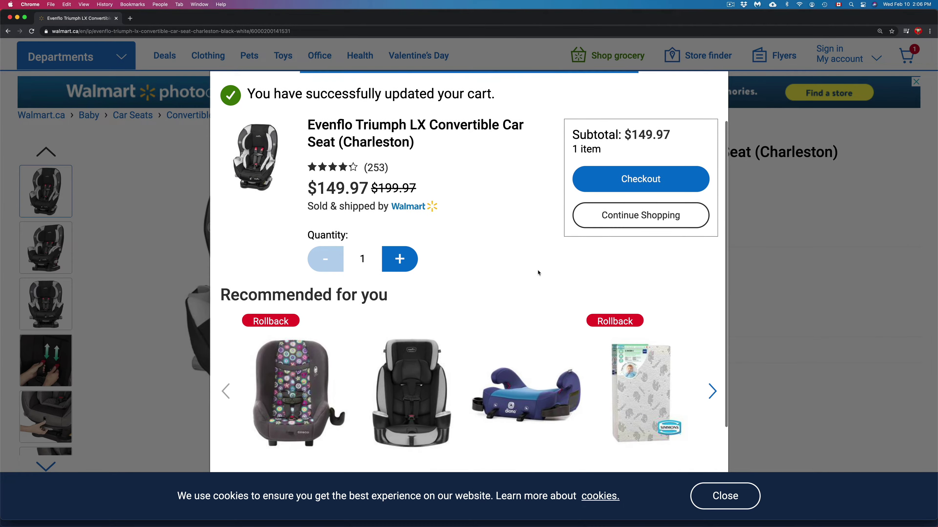
pyautogui.scroll(2, 540, 270)
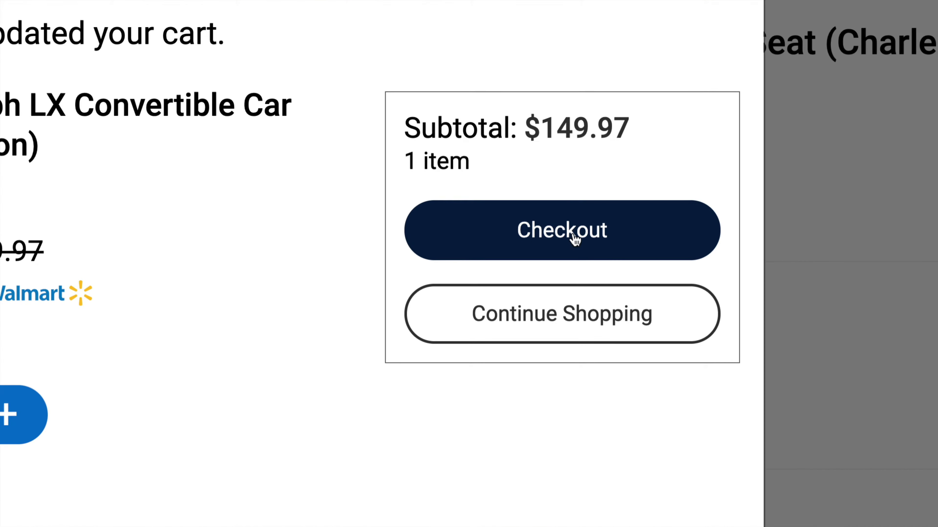
pyautogui.click(575, 240)
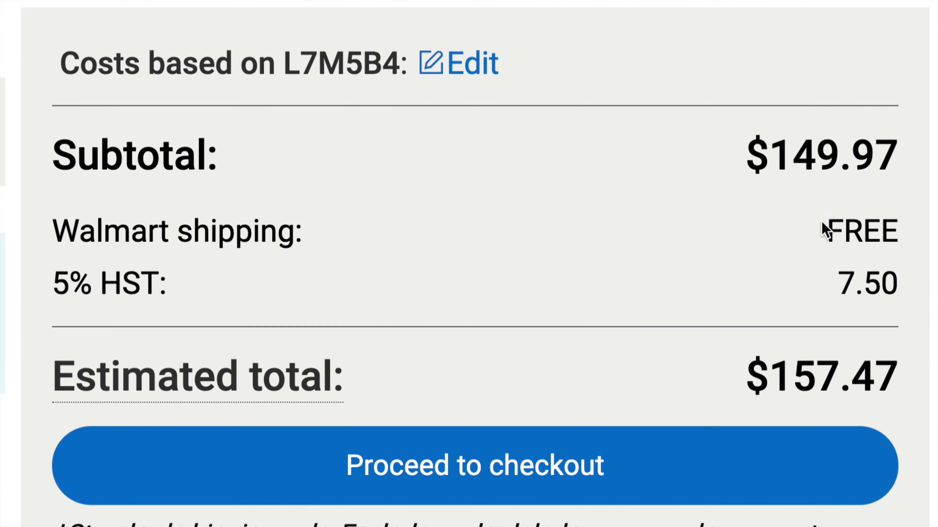
# Step: Review the cart summary: free shipping, $7.50 HST and $157.47 estimated total
pyautogui.moveTo(896, 207); pyautogui.dragTo(925, 209)
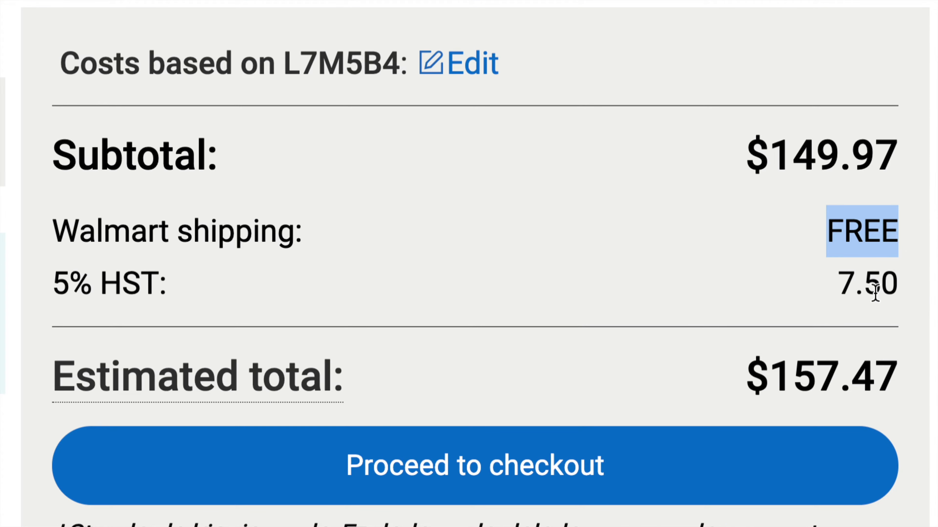
pyautogui.moveTo(898, 287); pyautogui.dragTo(813, 293)
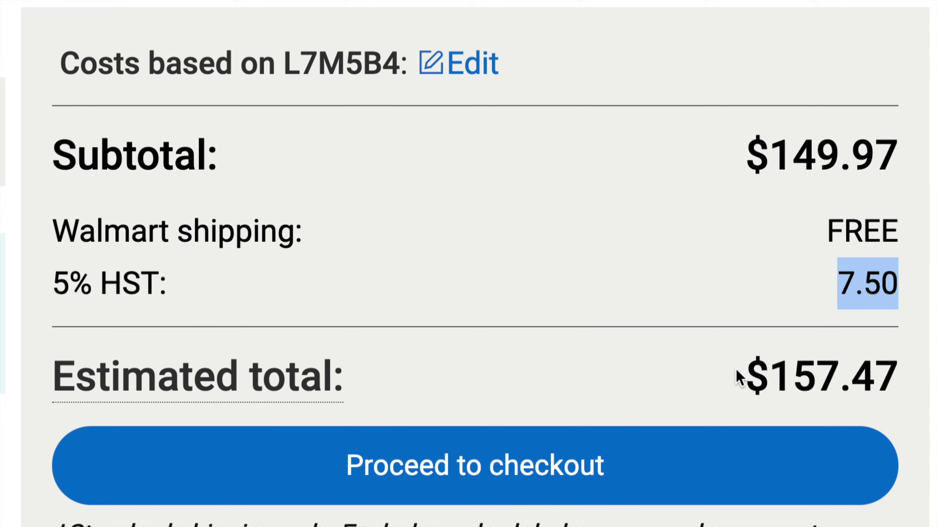
pyautogui.moveTo(735, 369); pyautogui.dragTo(854, 384)
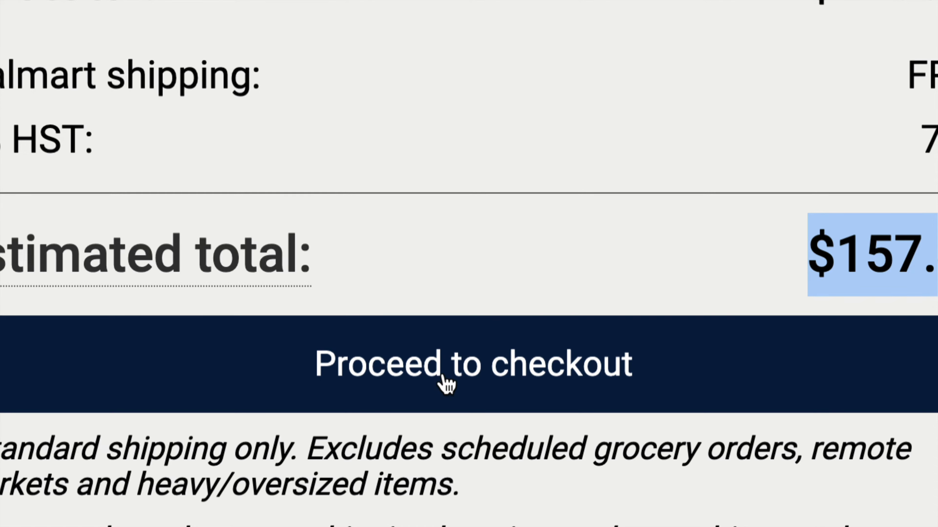
# Step: Proceed to secure checkout and look over the Checkout as guest option
pyautogui.click(445, 382)
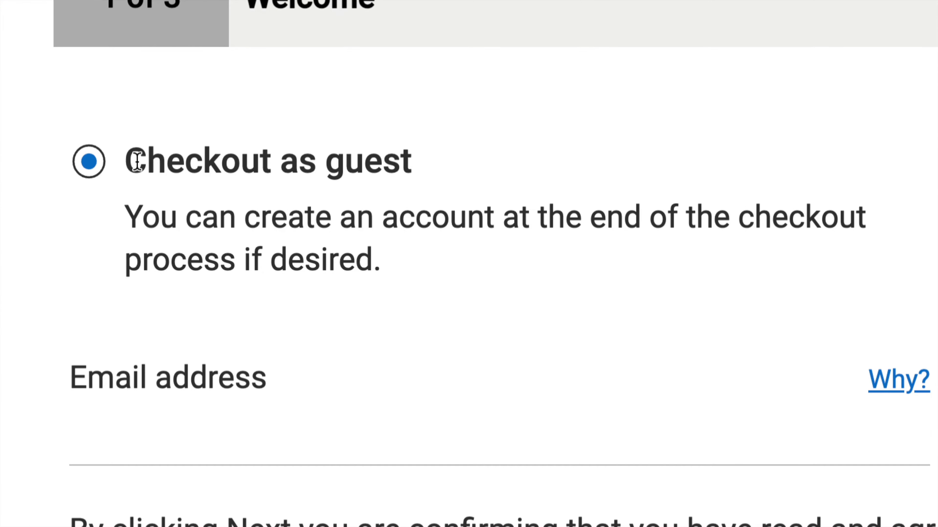
pyautogui.moveTo(137, 162); pyautogui.dragTo(441, 264)
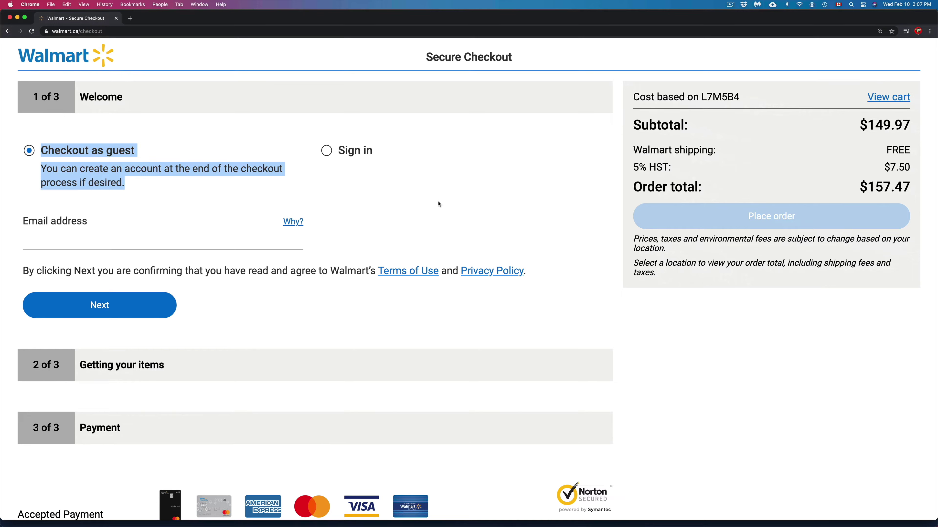
pyautogui.click(439, 204)
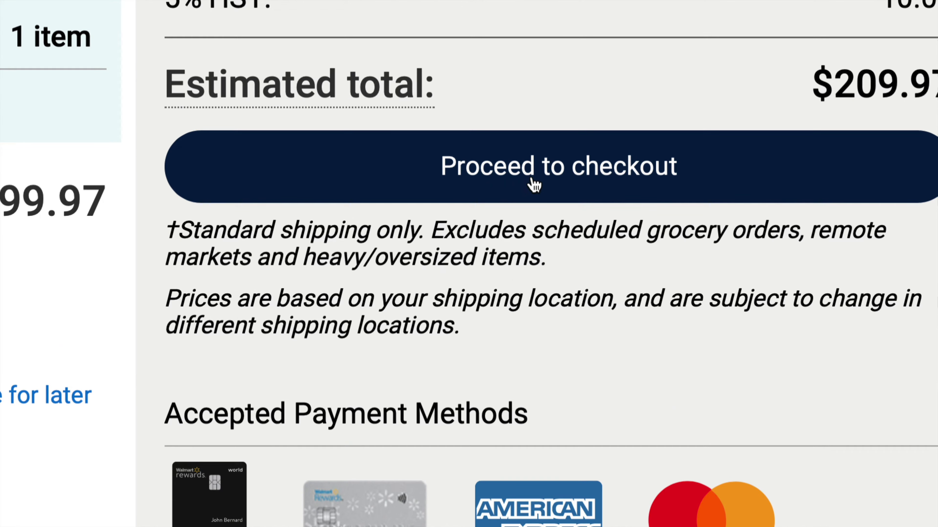
# Step: Proceed from the cart to checkout and review the Mastercard paying the $209.97 total
pyautogui.click(534, 186)
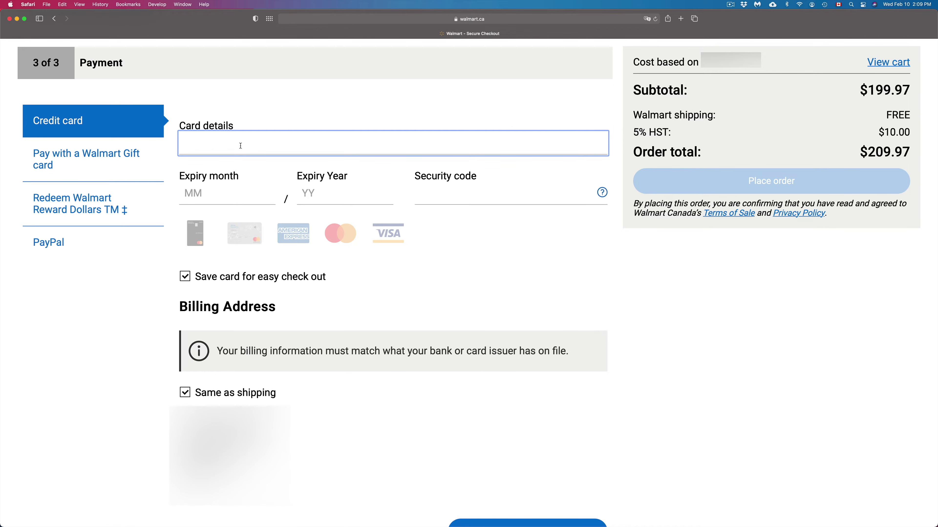
pyautogui.scroll(-3, 472, 461)
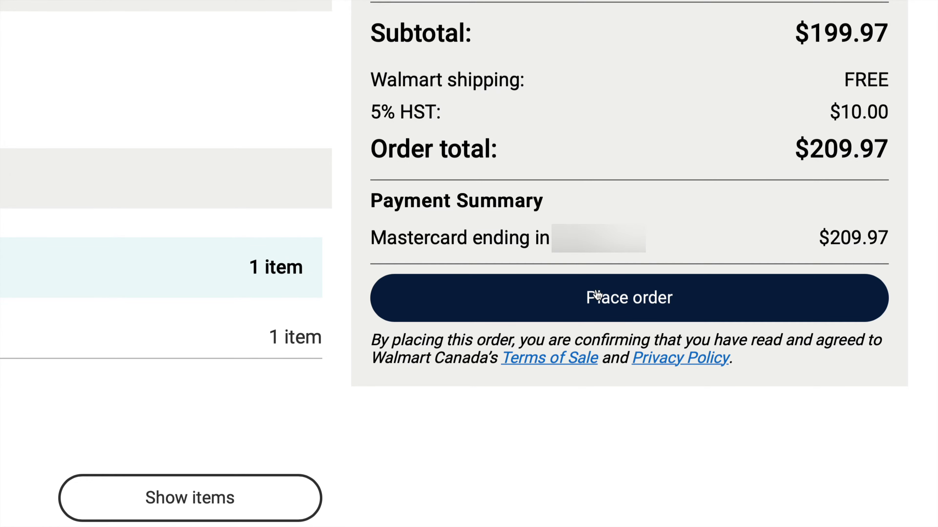
# Step: Place the $209.97 order charged to the Mastercard
pyautogui.click(631, 306)
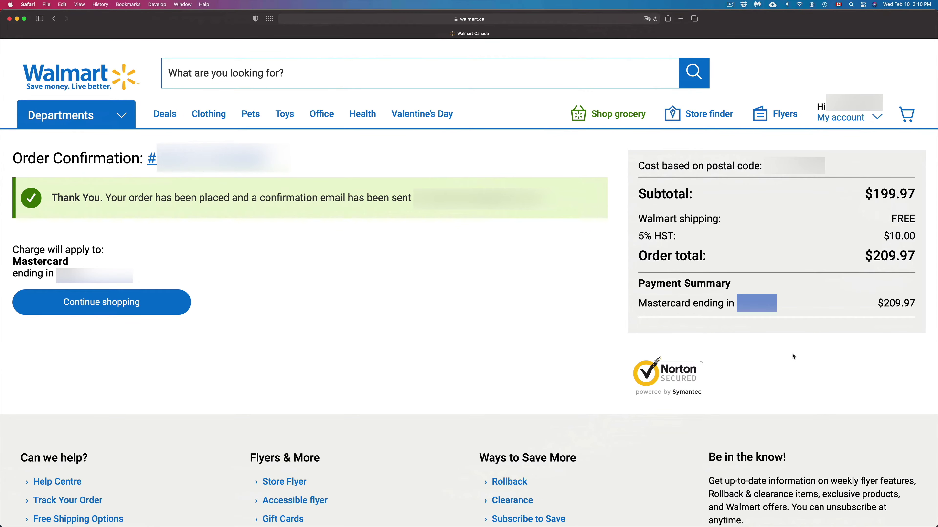